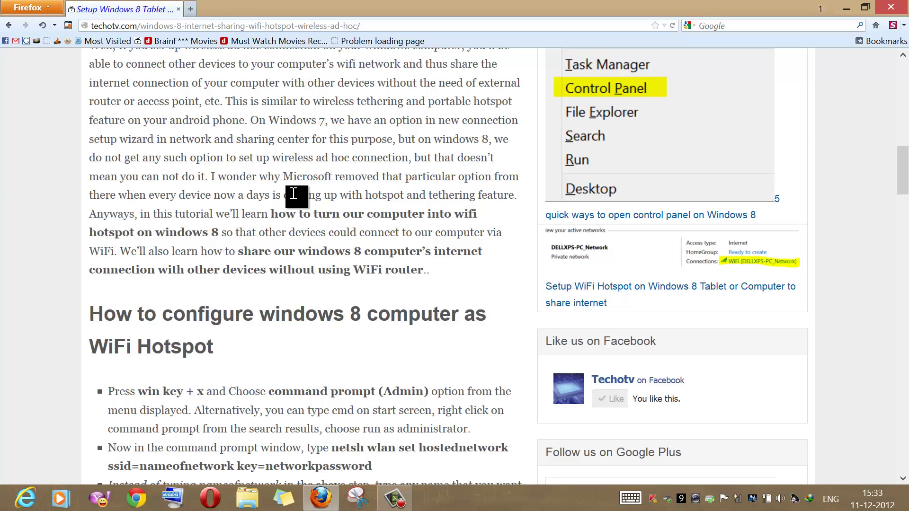
Step: Connect to the NetConnect mobile broadband connection from the Networks charm
{"action": "scroll", "coordinate": [298, 192], "scroll_direction": "down", "scroll_amount": 5}
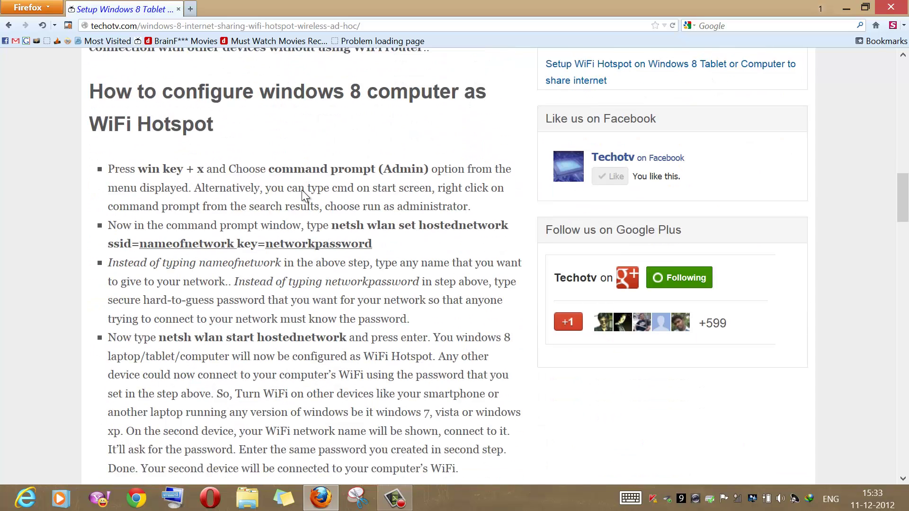
{"action": "scroll", "coordinate": [302, 189], "scroll_direction": "up", "scroll_amount": 12}
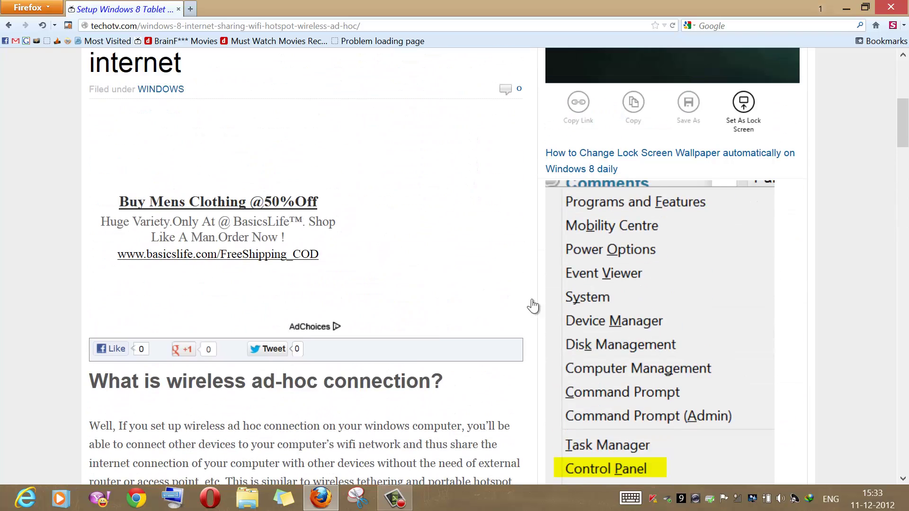
{"action": "left_click", "coordinate": [737, 498]}
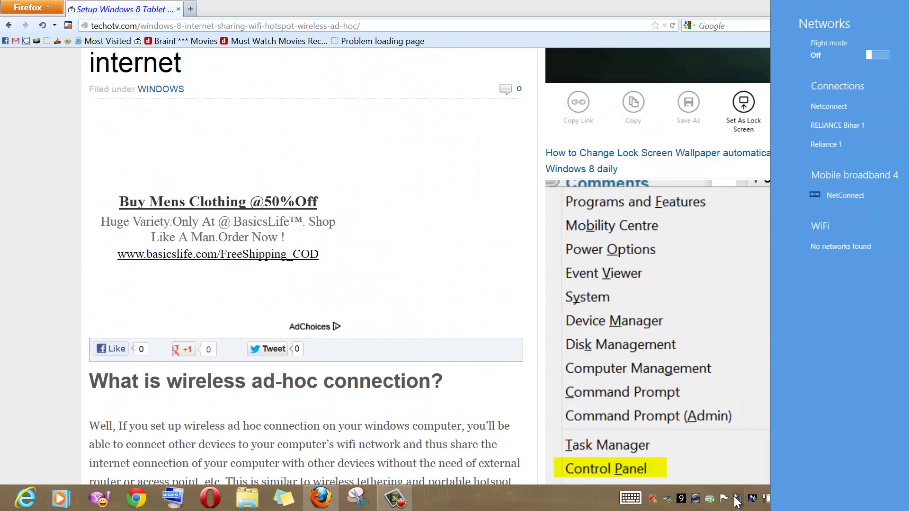
{"action": "left_click", "coordinate": [813, 197]}
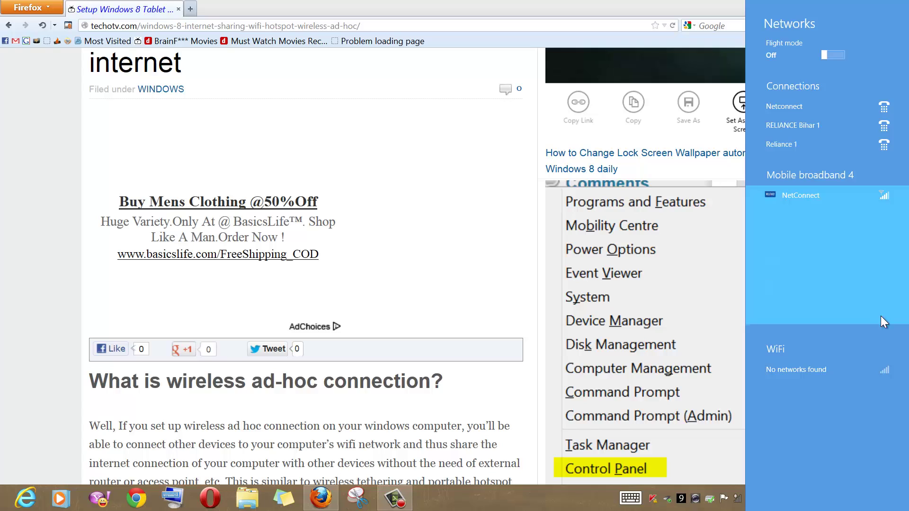
{"action": "left_click", "coordinate": [874, 314]}
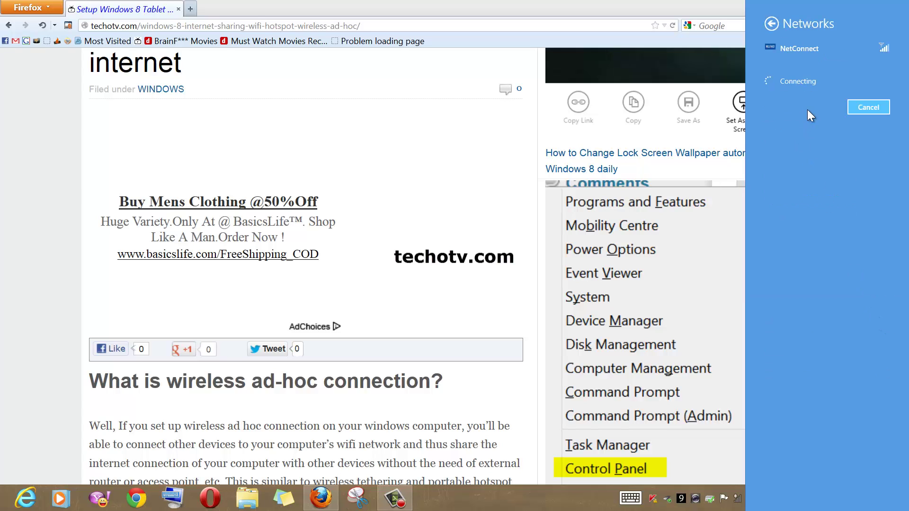
{"action": "left_click", "coordinate": [493, 397]}
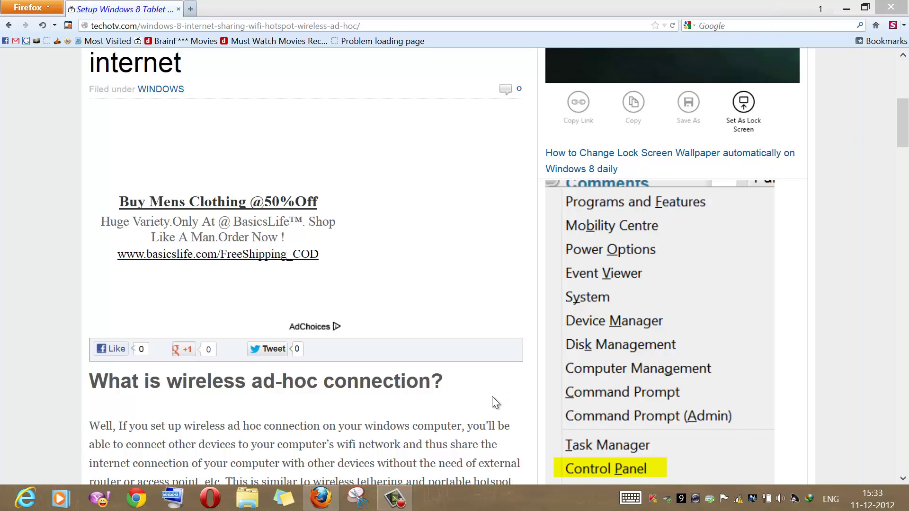
Step: Scroll the tutorial to the 'How to configure windows 8 computer as WiFi Hotspot' section
{"action": "left_click", "coordinate": [493, 380]}
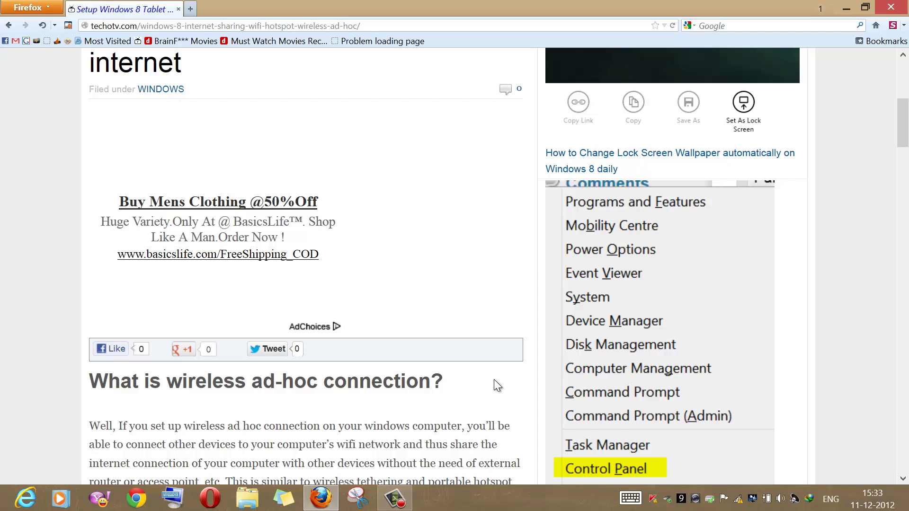
{"action": "scroll", "coordinate": [493, 379], "scroll_direction": "down", "scroll_amount": 4}
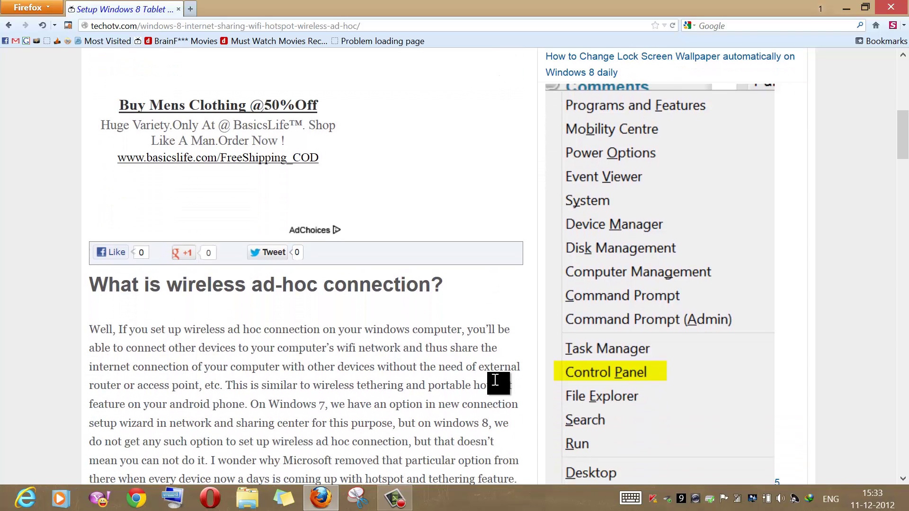
{"action": "scroll", "coordinate": [494, 380], "scroll_direction": "down", "scroll_amount": 7}
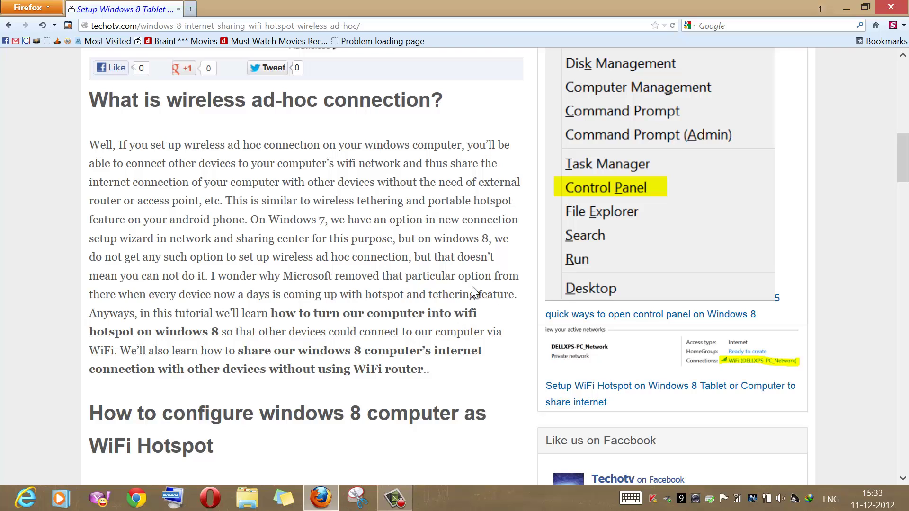
{"action": "scroll", "coordinate": [471, 286], "scroll_direction": "down", "scroll_amount": 1}
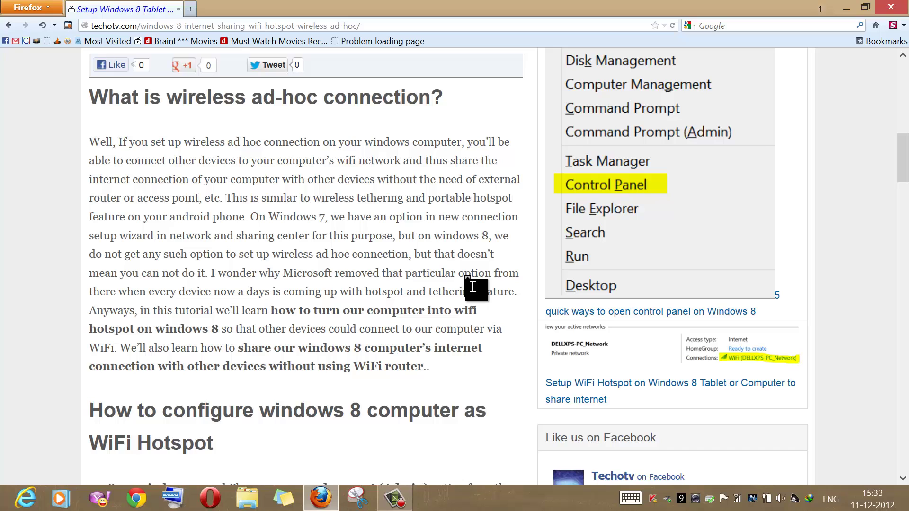
{"action": "scroll", "coordinate": [472, 287], "scroll_direction": "down", "scroll_amount": 1}
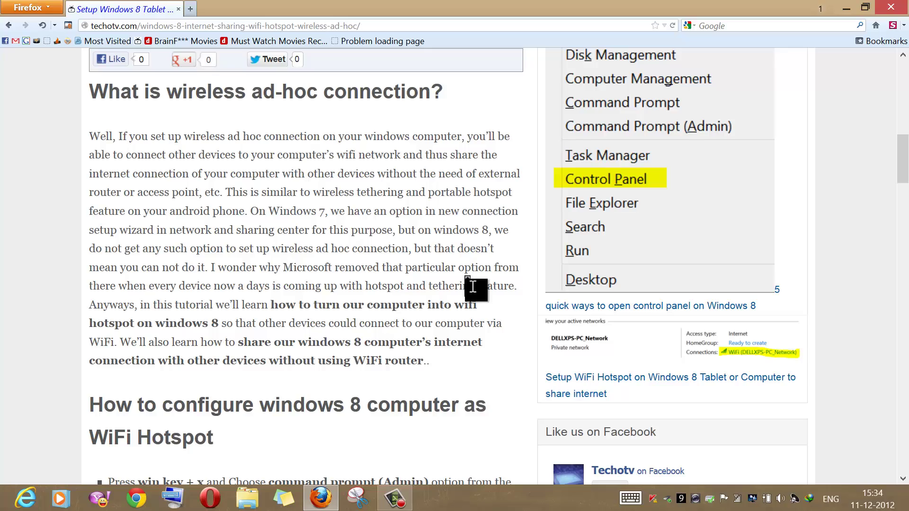
{"action": "scroll", "coordinate": [473, 287], "scroll_direction": "down", "scroll_amount": 7}
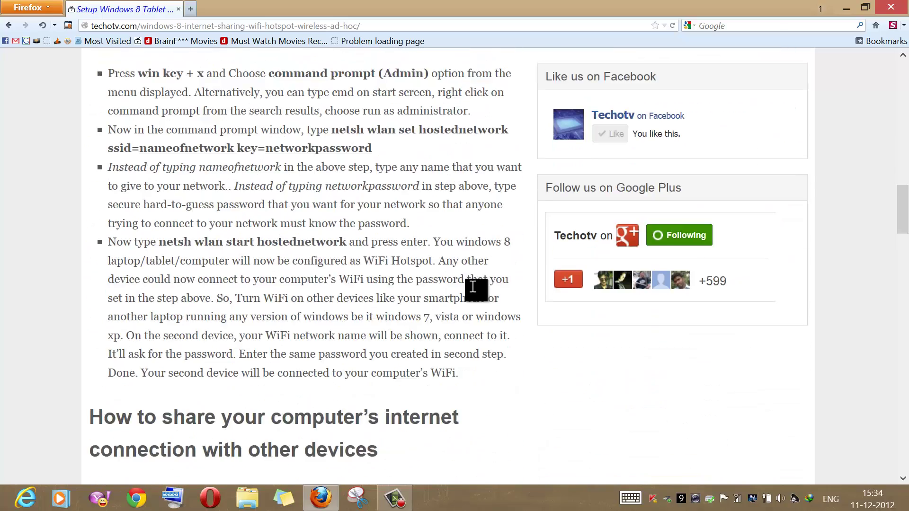
{"action": "scroll", "coordinate": [472, 287], "scroll_direction": "up", "scroll_amount": 15}
{"action": "scroll", "coordinate": [471, 286], "scroll_direction": "down", "scroll_amount": 13}
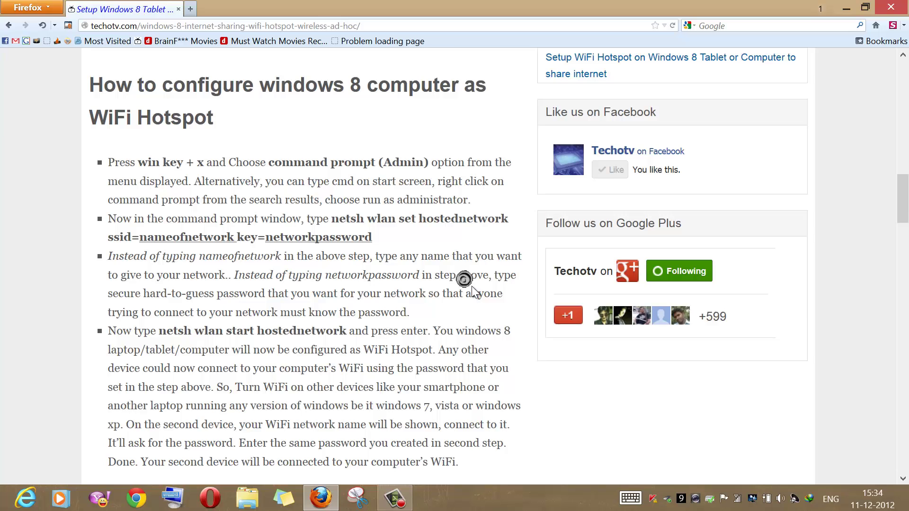
{"action": "scroll", "coordinate": [471, 286], "scroll_direction": "down", "scroll_amount": 1}
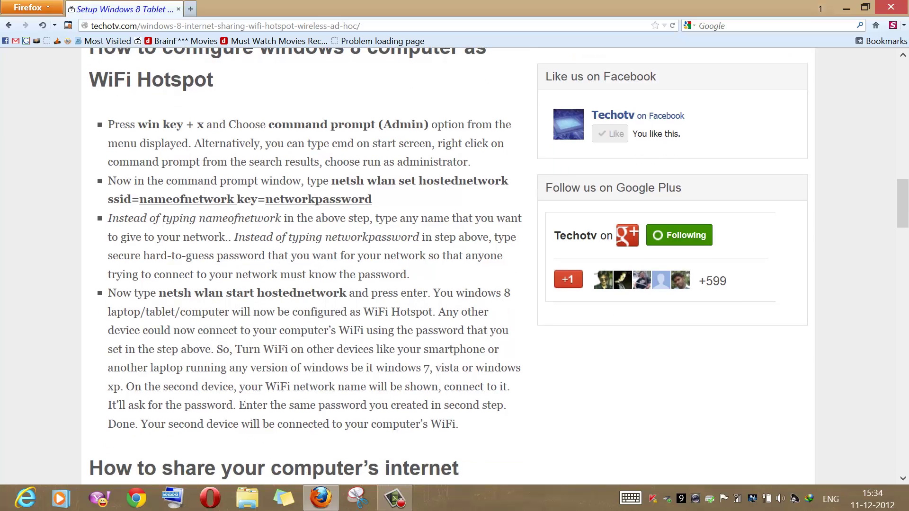
{"action": "key", "text": "super"}
Step: Search Start for cmd and launch Command Prompt as administrator
{"action": "type", "text": "cmd"}
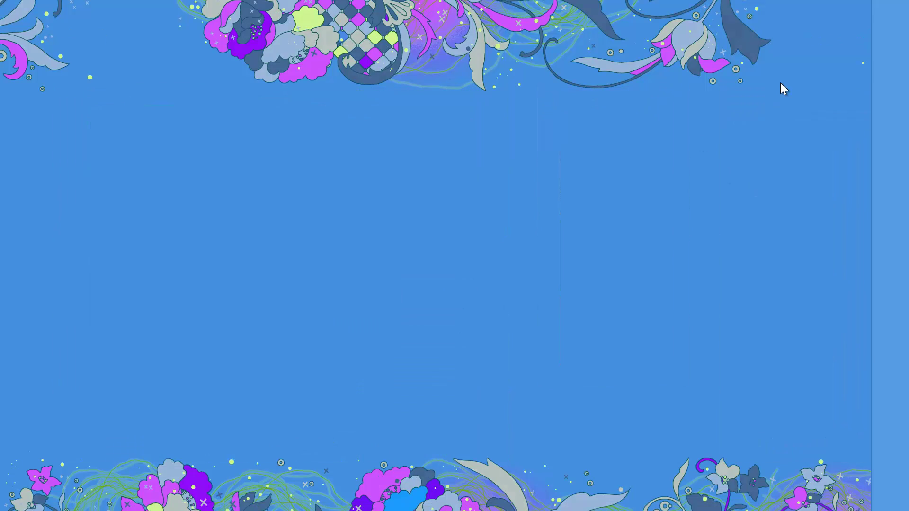
{"action": "key", "text": "Down"}
{"action": "key", "text": "Down"}
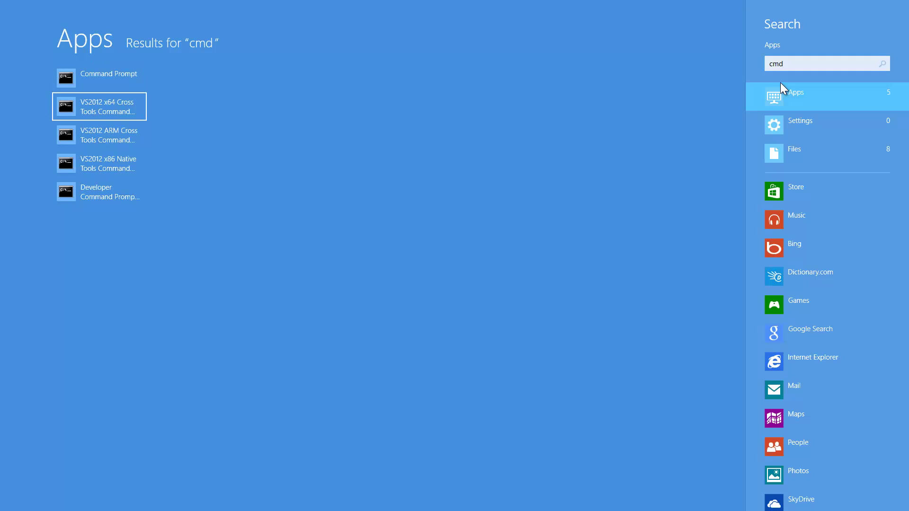
{"action": "key", "text": "Down"}
{"action": "key", "text": "Up"}
{"action": "key", "text": "Up"}
{"action": "key", "text": "Up"}
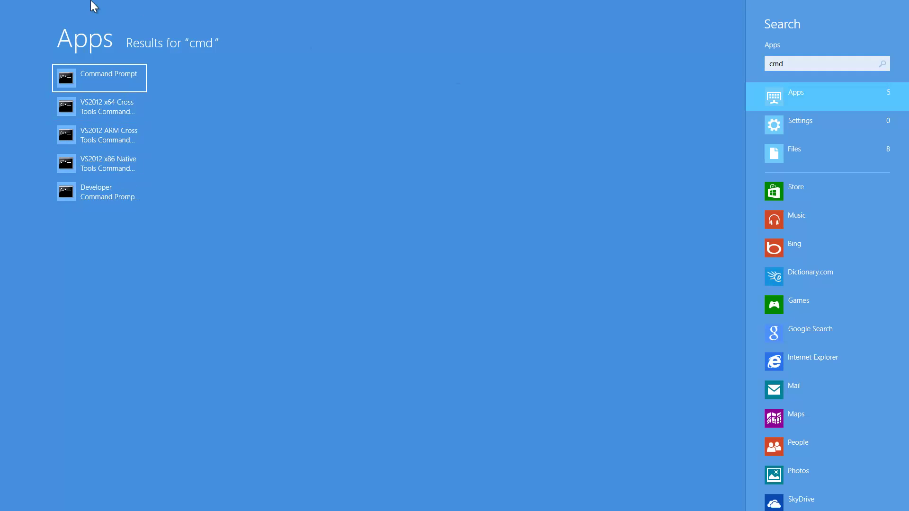
{"action": "right_click", "coordinate": [124, 68]}
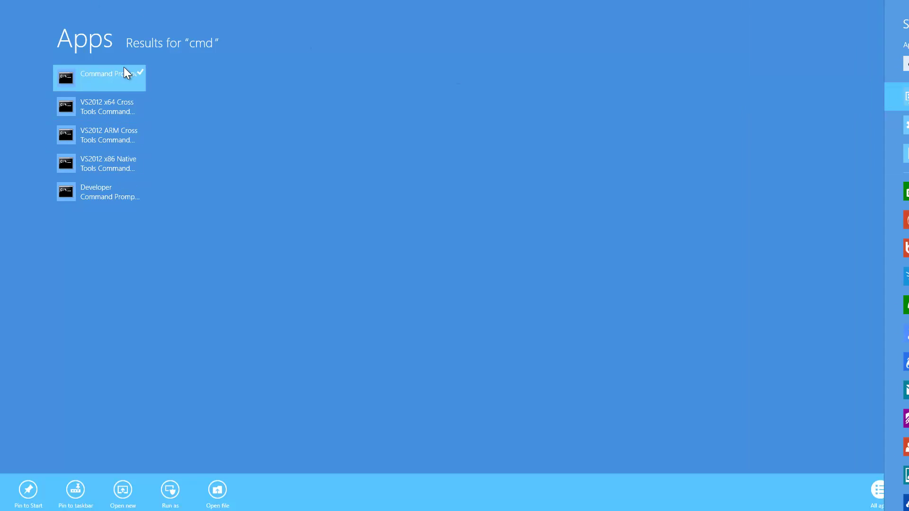
{"action": "left_click", "coordinate": [171, 482]}
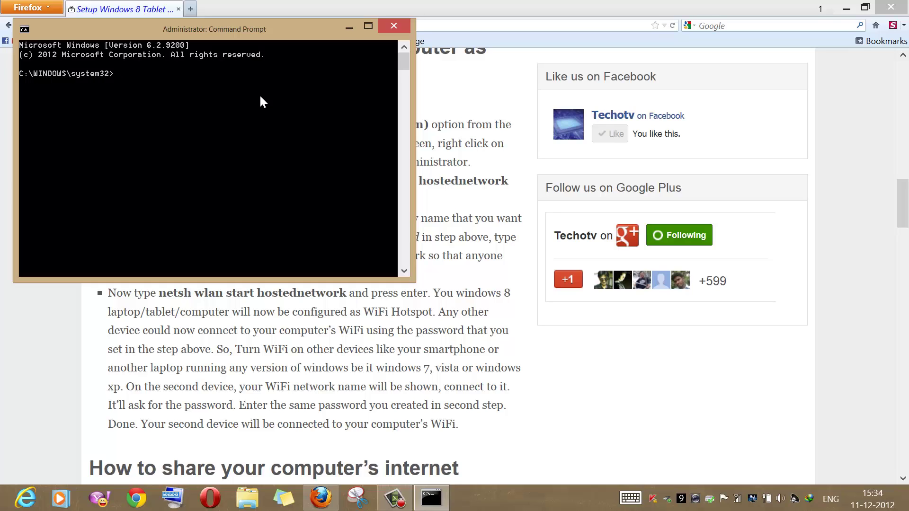
Step: Toggle WiFi off and back on, then centre the Command Prompt window
{"action": "left_click", "coordinate": [736, 503]}
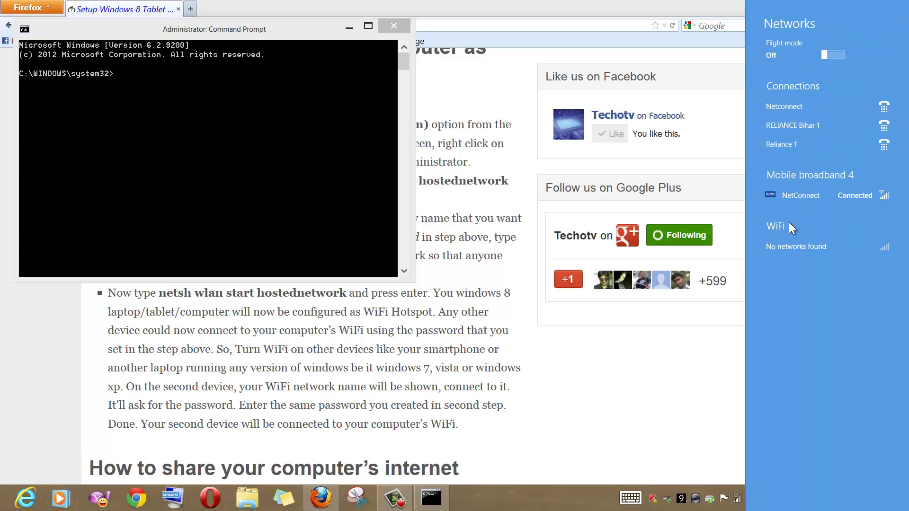
{"action": "key", "text": "XF86WLAN"}
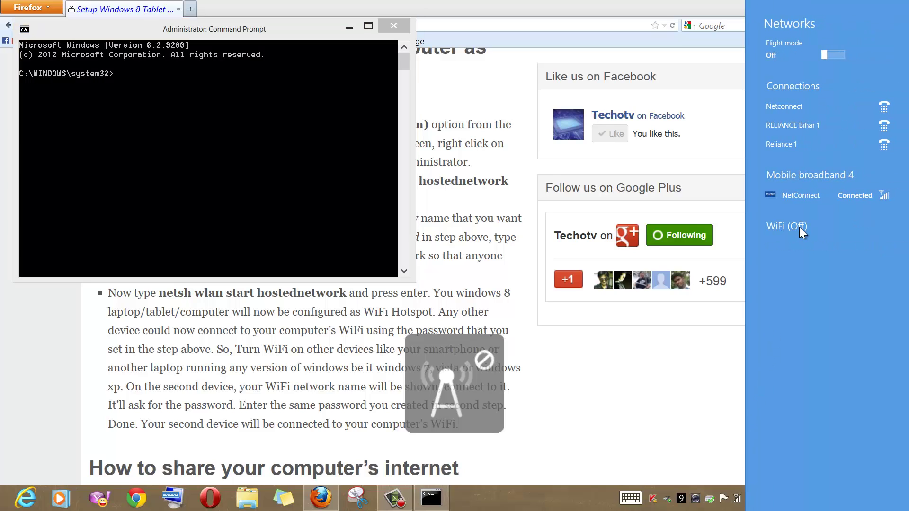
{"action": "key", "text": "XF86WLAN"}
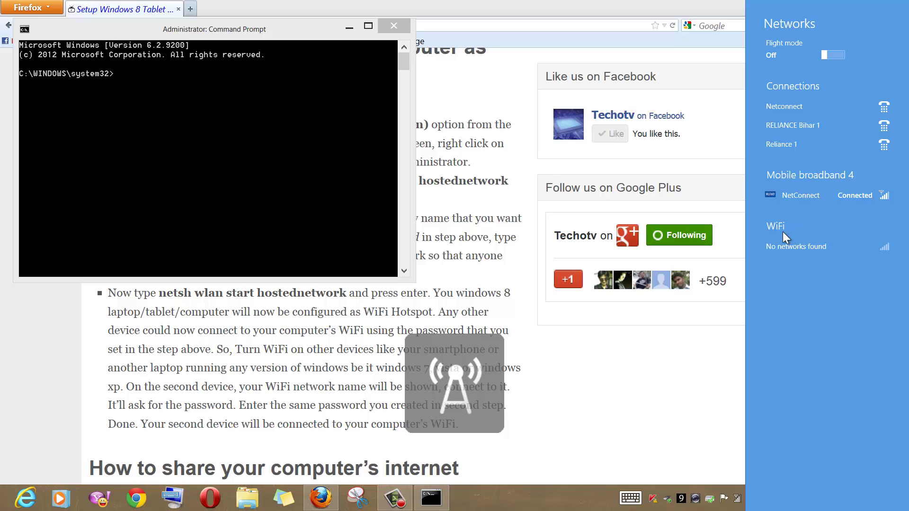
{"action": "left_click", "coordinate": [216, 180]}
{"action": "left_click_drag", "start_coordinate": [208, 29], "coordinate": [436, 114]}
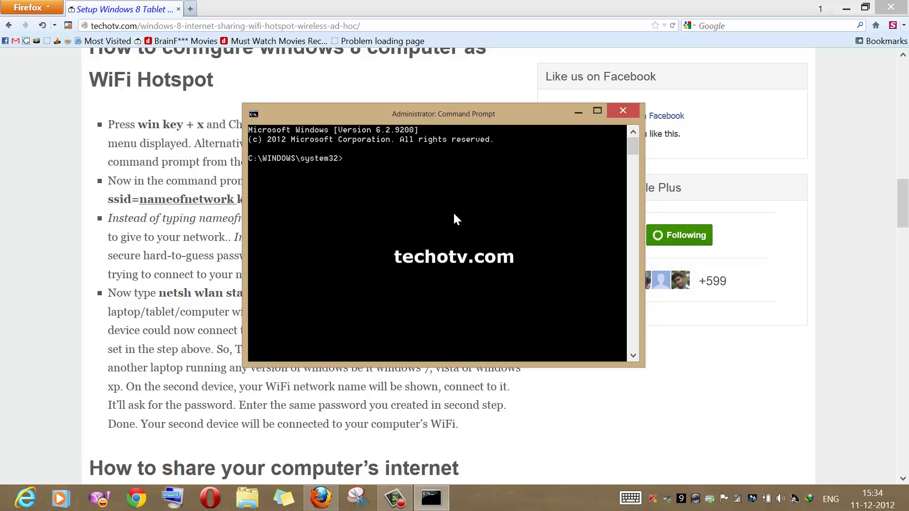
Step: Run netsh wlan set hostednetwork with SSID hotspot and the chosen passphrase
{"action": "type", "text": "netsh"}
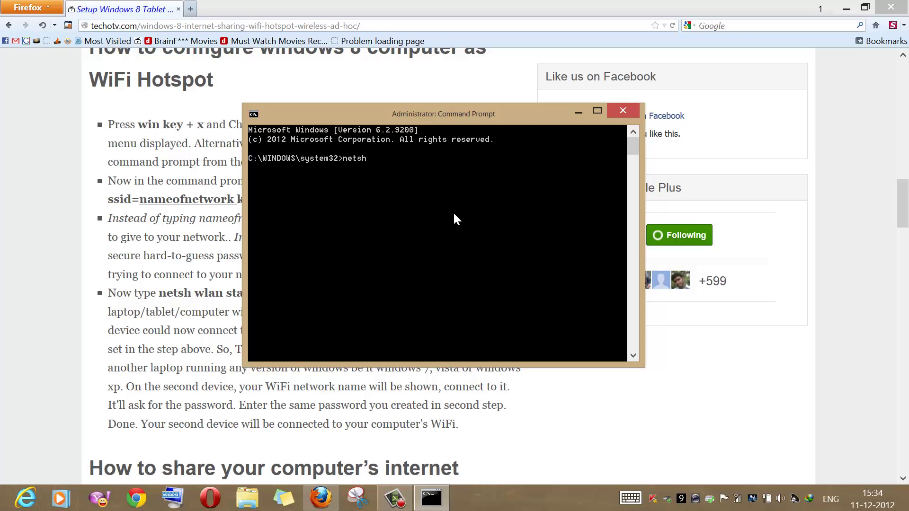
{"action": "type", "text": " wlan star"}
{"action": "key", "text": "BackSpace"}
{"action": "key", "text": "BackSpace"}
{"action": "key", "text": "BackSpace"}
{"action": "left_click_drag", "start_coordinate": [427, 118], "coordinate": [330, 219]}
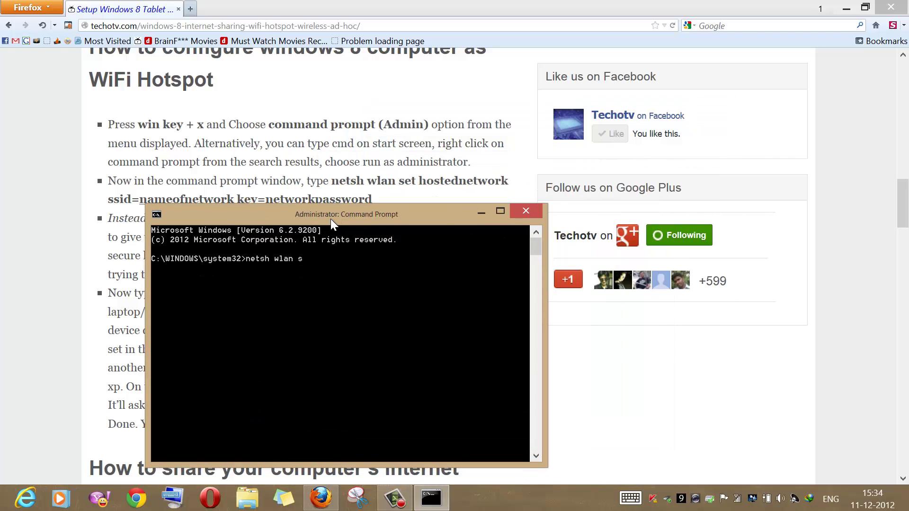
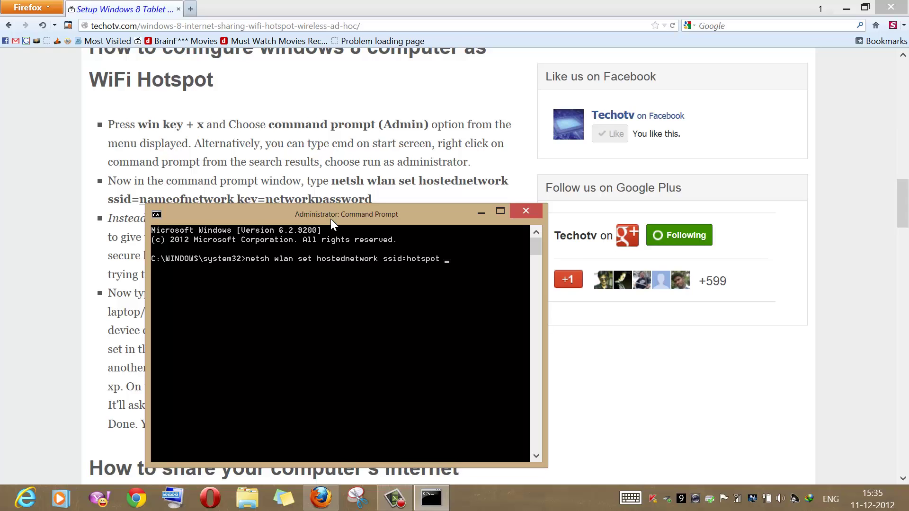
{"action": "key", "text": "Return"}
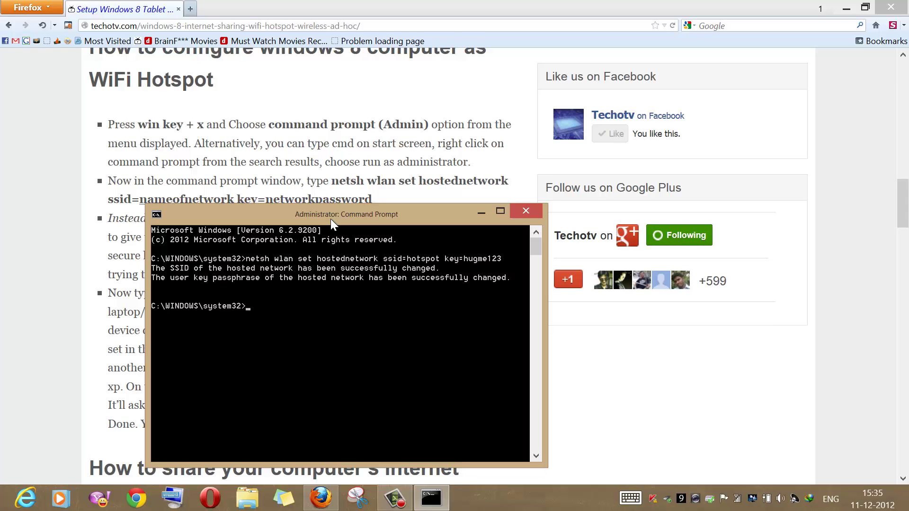
Step: Run netsh wlan start hostednetwork to start the hotspot, then close Command Prompt
{"action": "key", "text": "BackSpace"}
{"action": "key", "text": "BackSpace"}
{"action": "key", "text": "BackSpace"}
{"action": "key", "text": "BackSpace"}
{"action": "key", "text": "BackSpace"}
{"action": "key", "text": "BackSpace"}
{"action": "key", "text": "BackSpace"}
{"action": "key", "text": "BackSpace"}
{"action": "key", "text": "BackSpace"}
{"action": "key", "text": "BackSpace"}
{"action": "key", "text": "BackSpace"}
{"action": "key", "text": "BackSpace"}
{"action": "key", "text": "BackSpace"}
{"action": "key", "text": "BackSpace"}
{"action": "key", "text": "BackSpace"}
{"action": "key", "text": "BackSpace"}
{"action": "key", "text": "BackSpace"}
{"action": "key", "text": "BackSpace"}
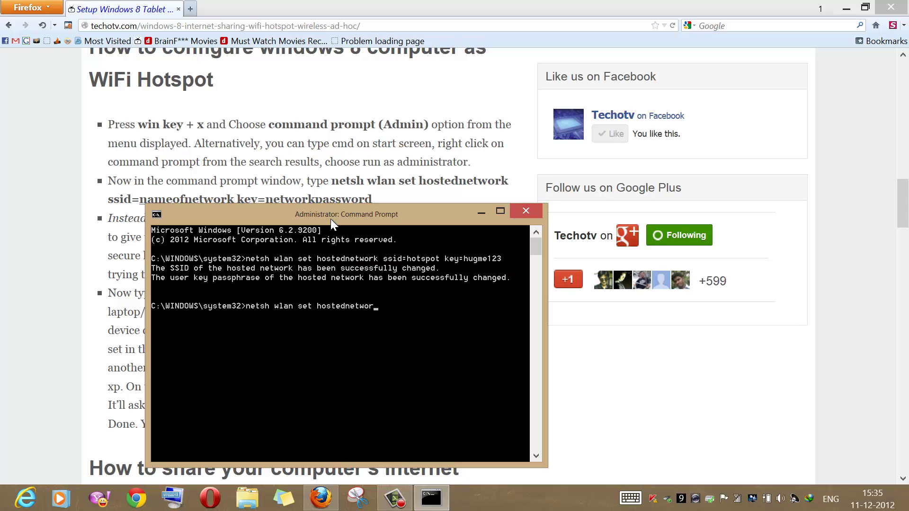
{"action": "type", "text": "start hostednetwork"}
{"action": "key", "text": "Return"}
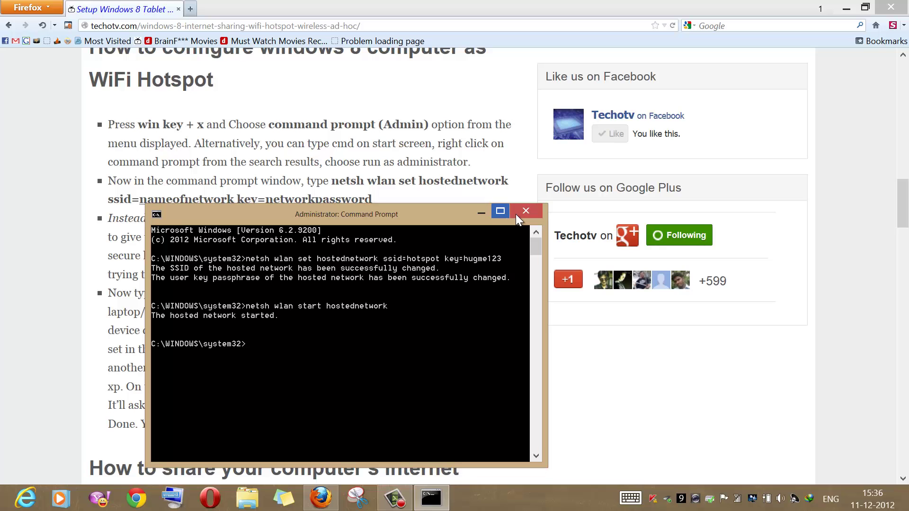
{"action": "left_click", "coordinate": [515, 214]}
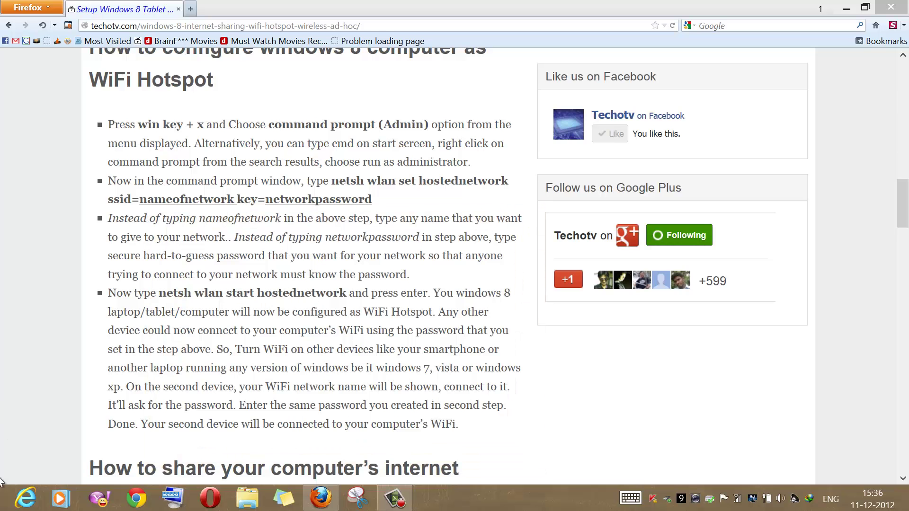
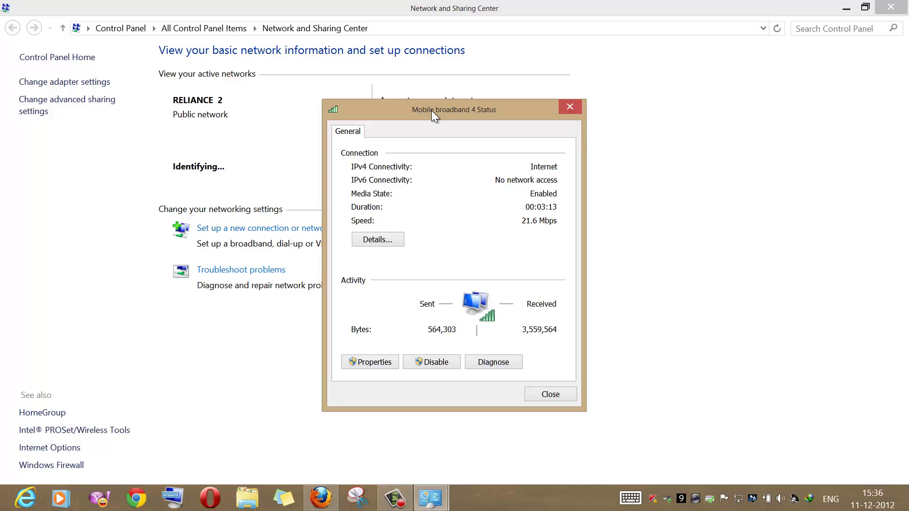
Step: Move the Mobile broadband 4 Status window aside and close it
{"action": "left_click_drag", "start_coordinate": [431, 110], "coordinate": [483, 100]}
{"action": "left_click", "coordinate": [630, 97]}
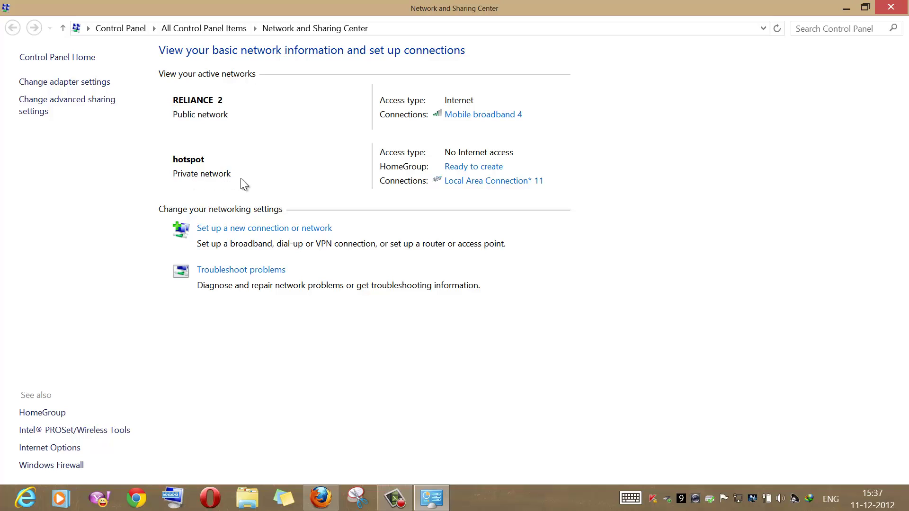
Step: Enable Internet Connection Sharing on Mobile broadband 4 for Local Area Connection* 11
{"action": "left_click", "coordinate": [467, 119]}
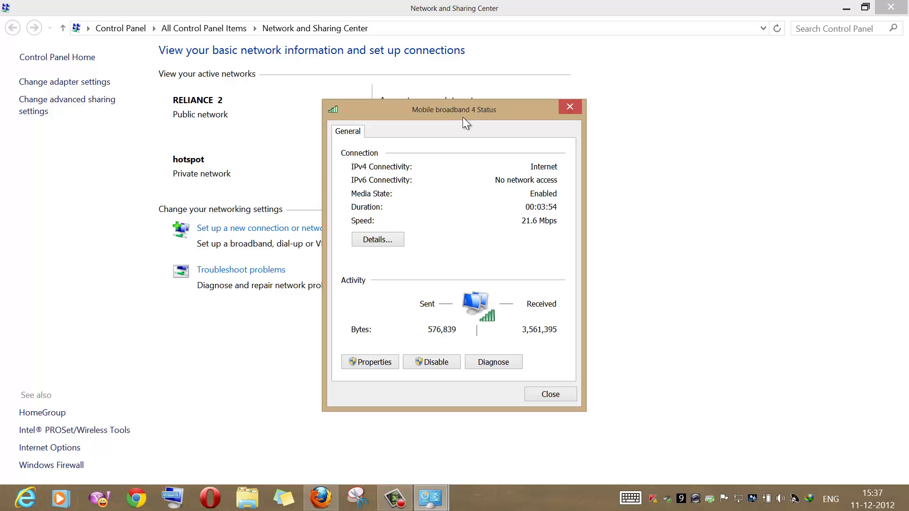
{"action": "left_click", "coordinate": [374, 361]}
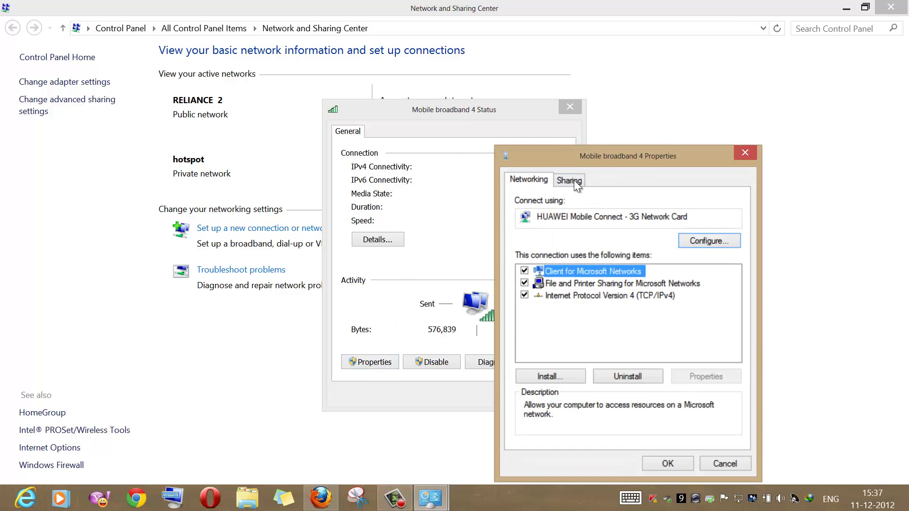
{"action": "left_click", "coordinate": [570, 180]}
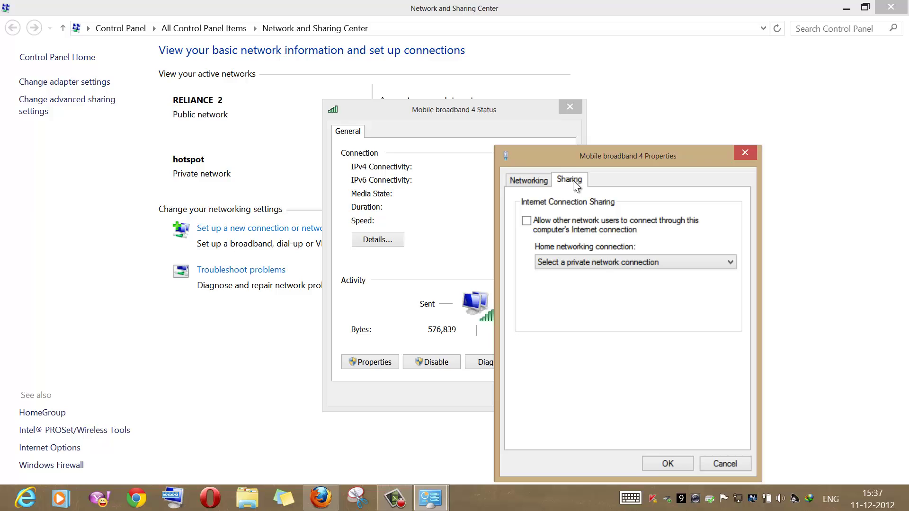
{"action": "left_click", "coordinate": [559, 223]}
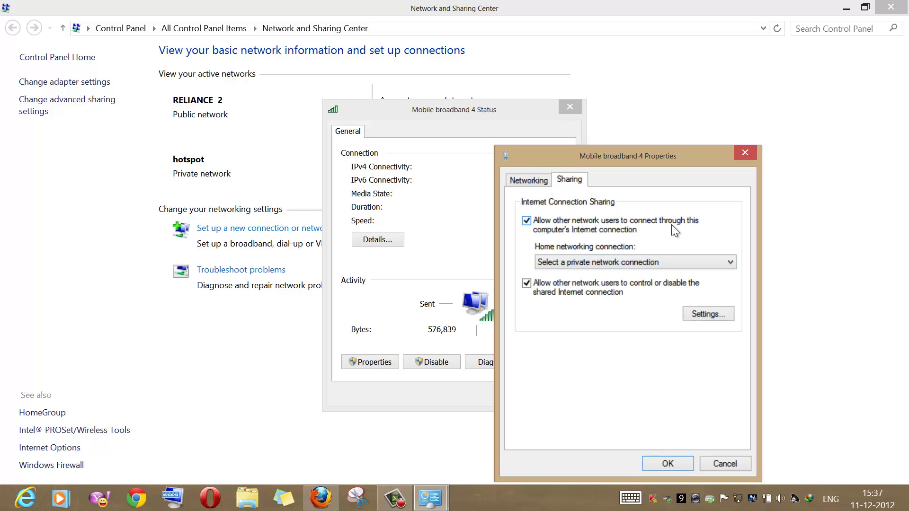
{"action": "left_click", "coordinate": [617, 265]}
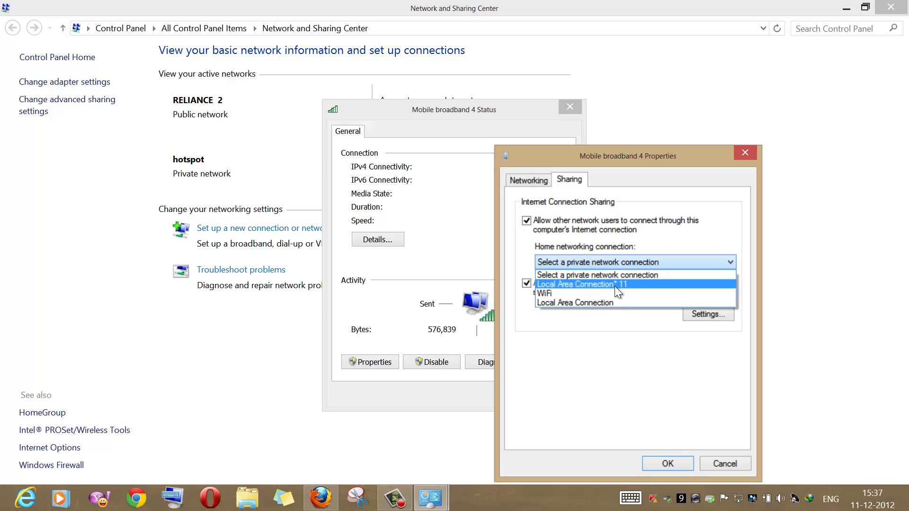
{"action": "left_click", "coordinate": [614, 285]}
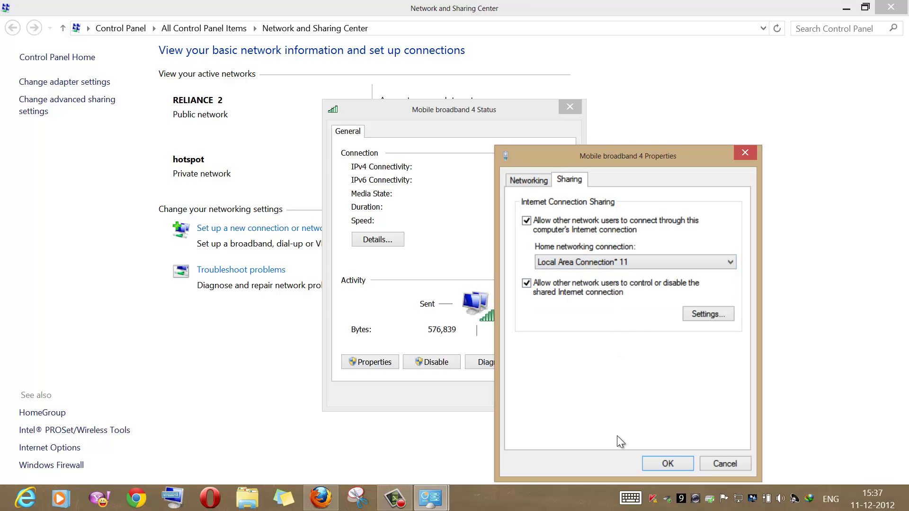
{"action": "left_click", "coordinate": [667, 463]}
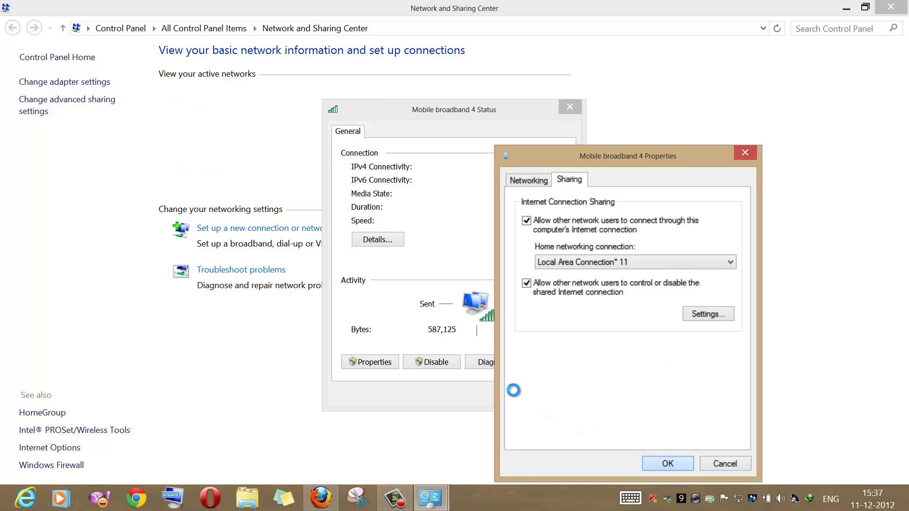
Step: Close the broadband status and Network and Sharing Center once hotspot shows Internet access
{"action": "left_click", "coordinate": [544, 394]}
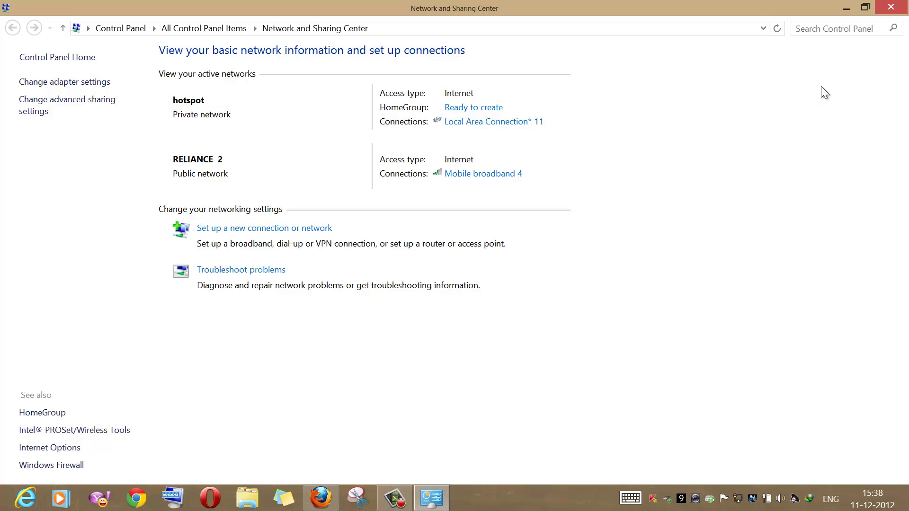
{"action": "left_click", "coordinate": [906, 6]}
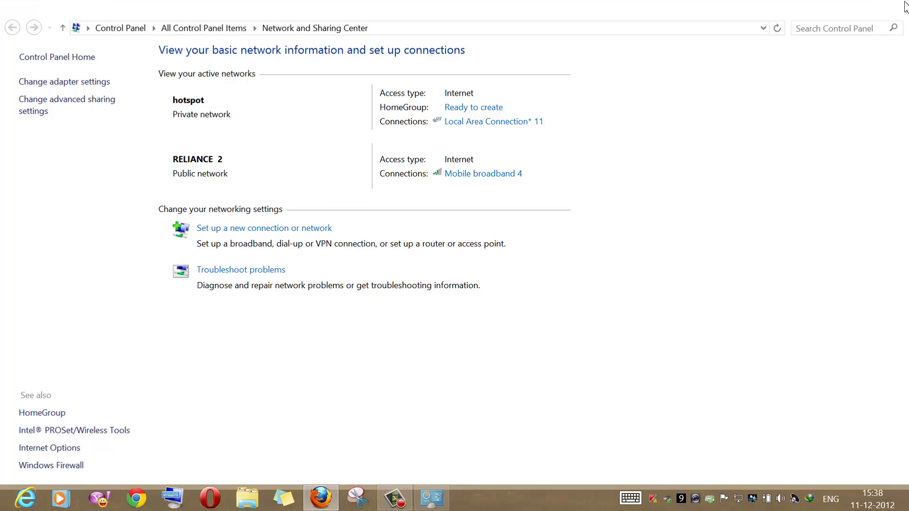
{"action": "scroll", "coordinate": [443, 268], "scroll_direction": "up", "scroll_amount": 6}
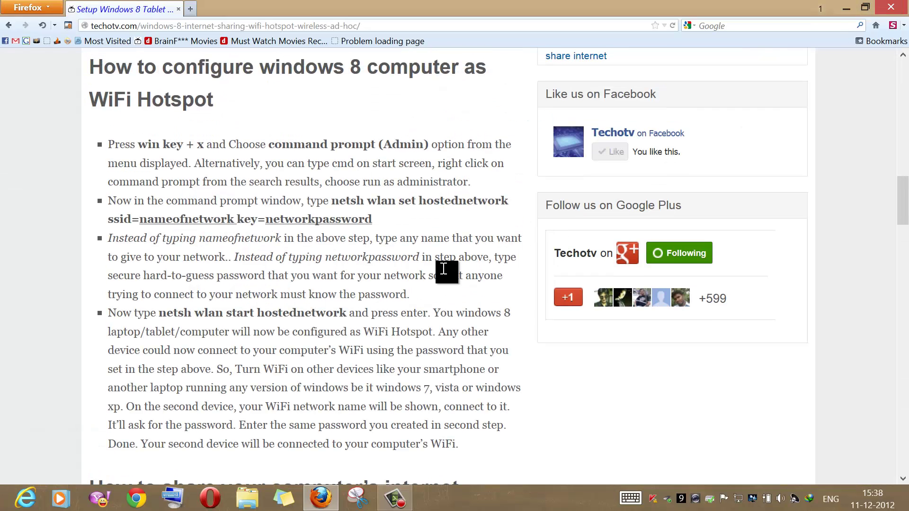